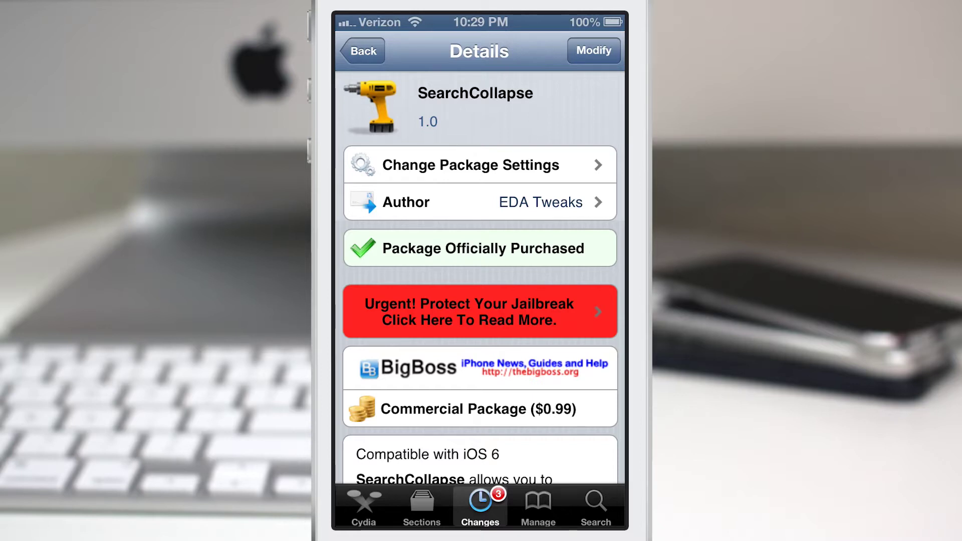
{"action": "scroll", "coordinate": [479, 300], "scroll_direction": "down", "scroll_amount": 3}
{"action": "scroll", "coordinate": [480, 300], "scroll_direction": "down", "scroll_amount": 2}
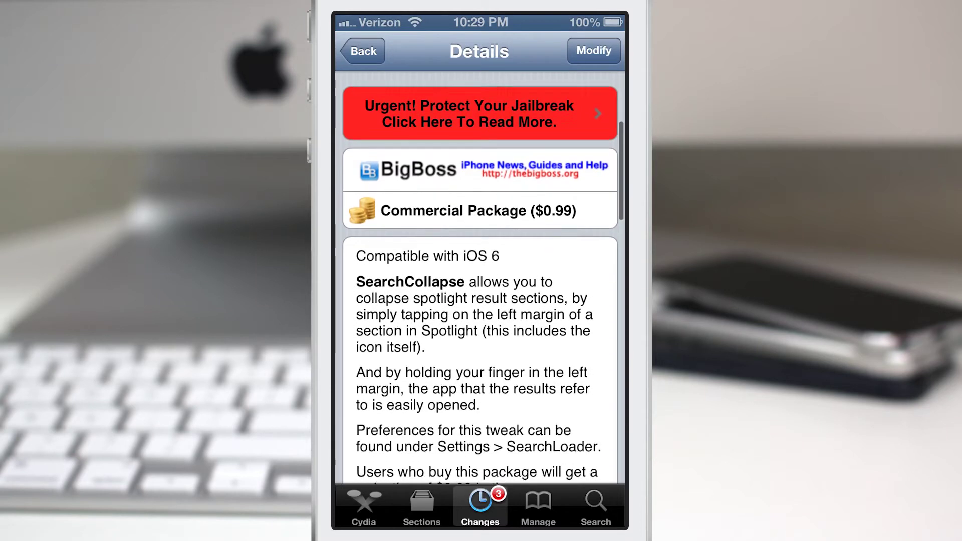
{"action": "scroll", "coordinate": [479, 278], "scroll_direction": "down", "scroll_amount": 1}
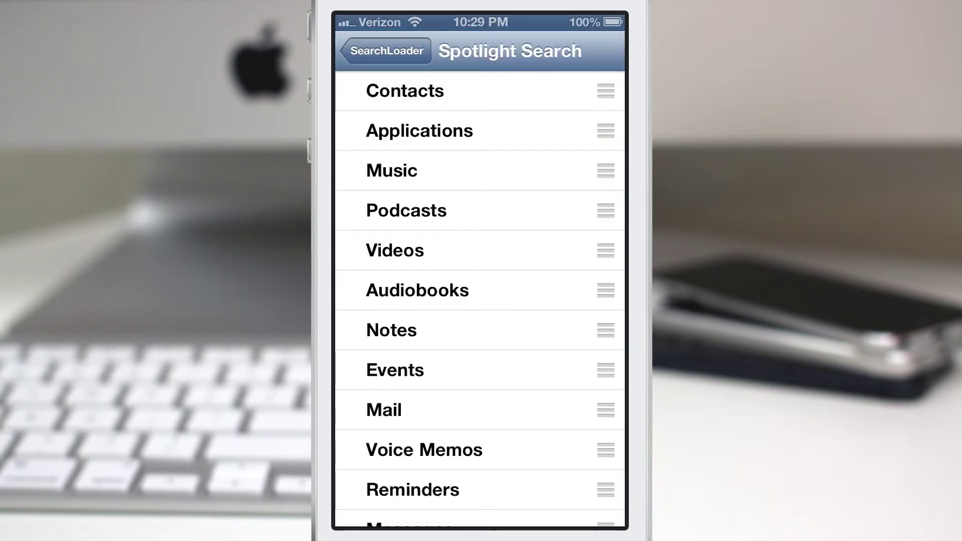
Return to the main Settings list and go into the SearchLoader preferences.
{"action": "mouse_move", "coordinate": [541, 433]}
{"action": "left_mouse_down"}
{"action": "mouse_move", "coordinate": [541, 420]}
{"action": "mouse_move", "coordinate": [541, 436]}
{"action": "left_mouse_up"}
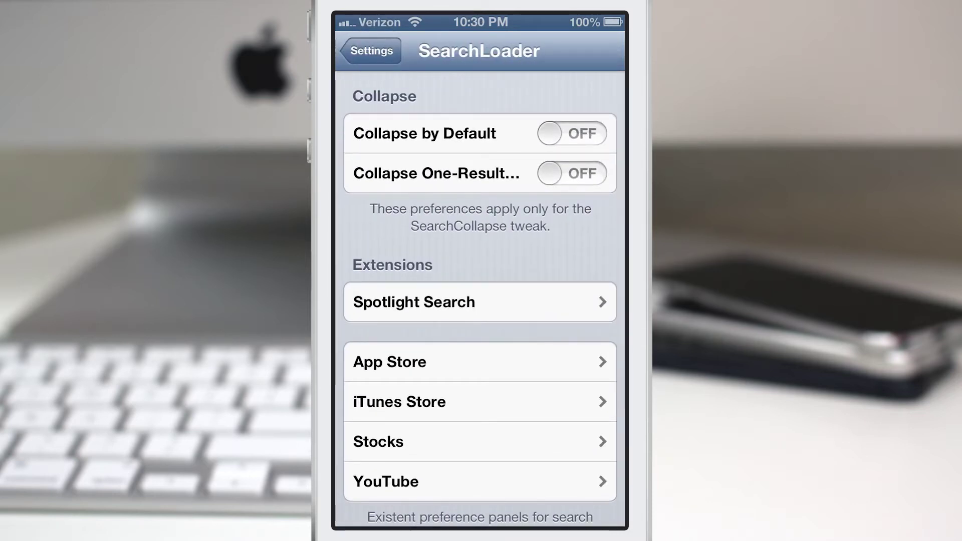
{"action": "left_click", "coordinate": [370, 50]}
{"action": "left_click_drag", "start_coordinate": [509, 460], "coordinate": [509, 226]}
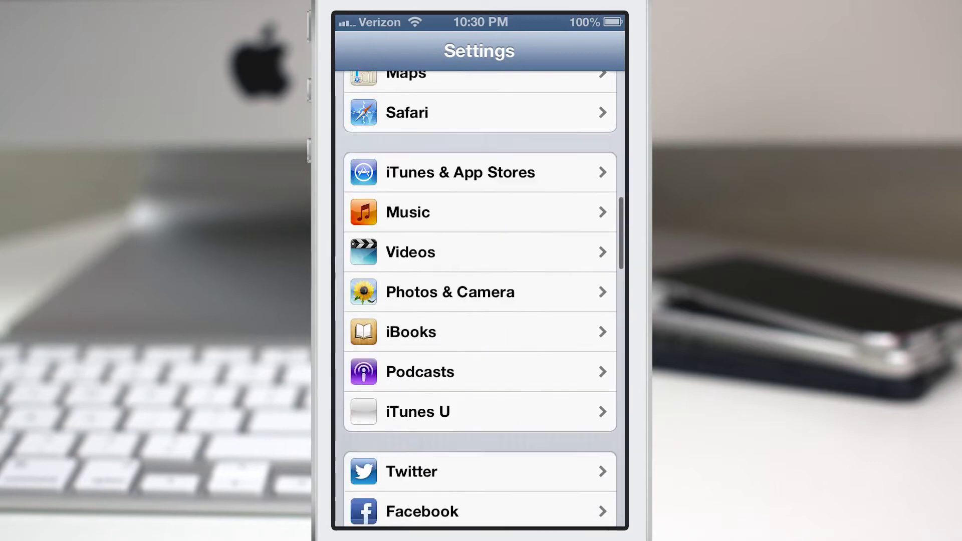
{"action": "left_click_drag", "start_coordinate": [541, 339], "coordinate": [541, 215]}
{"action": "left_click", "coordinate": [489, 365]}
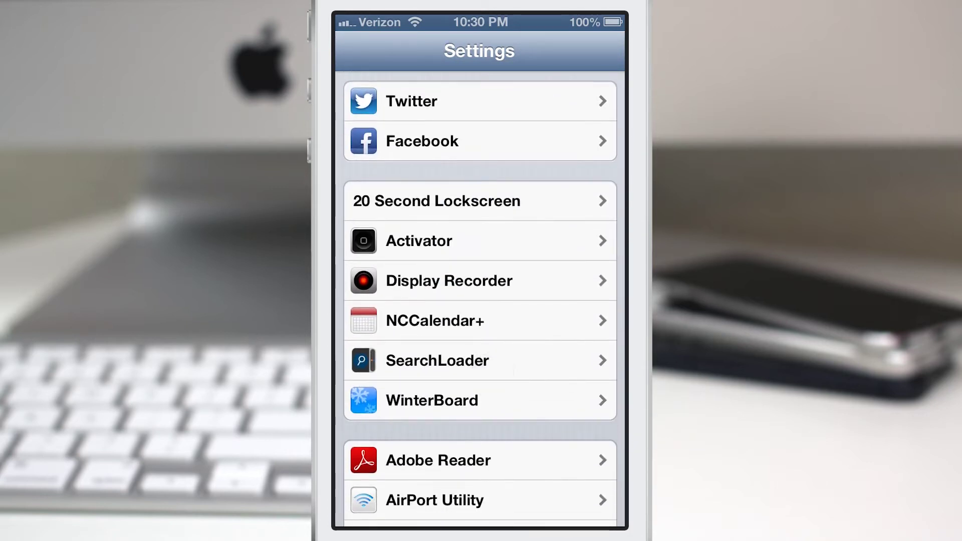
{"action": "left_click", "coordinate": [451, 360]}
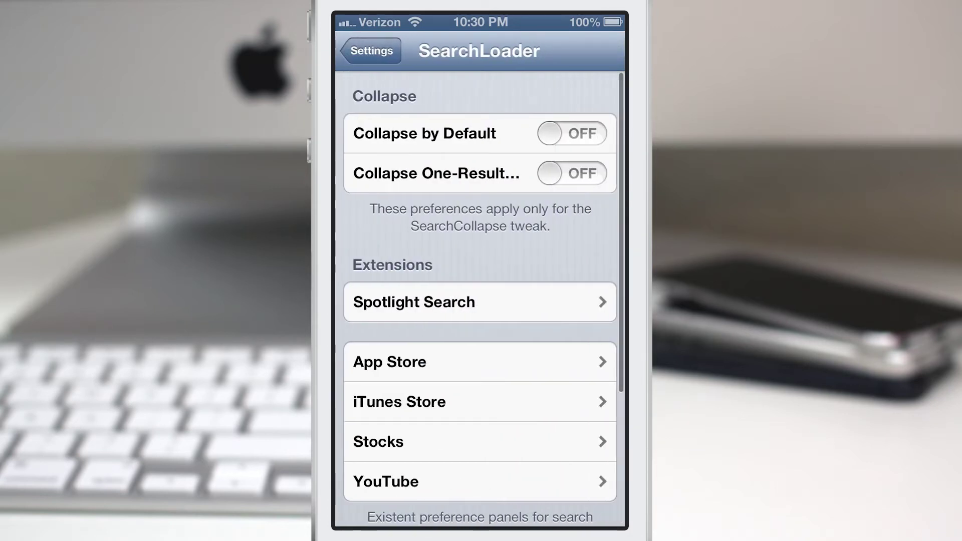
Review the Collapse by Default and one-result collapse switches, leaving both off.
{"action": "left_click", "coordinate": [480, 133]}
{"action": "left_click", "coordinate": [466, 172]}
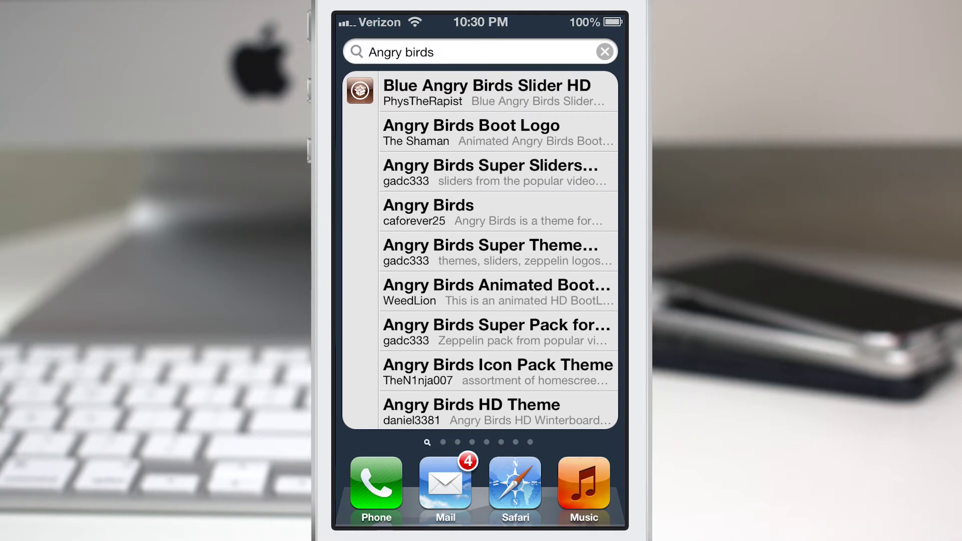
{"action": "scroll", "coordinate": [553, 275], "scroll_direction": "down", "scroll_amount": 10}
{"action": "scroll", "coordinate": [517, 346], "scroll_direction": "down", "scroll_amount": 5}
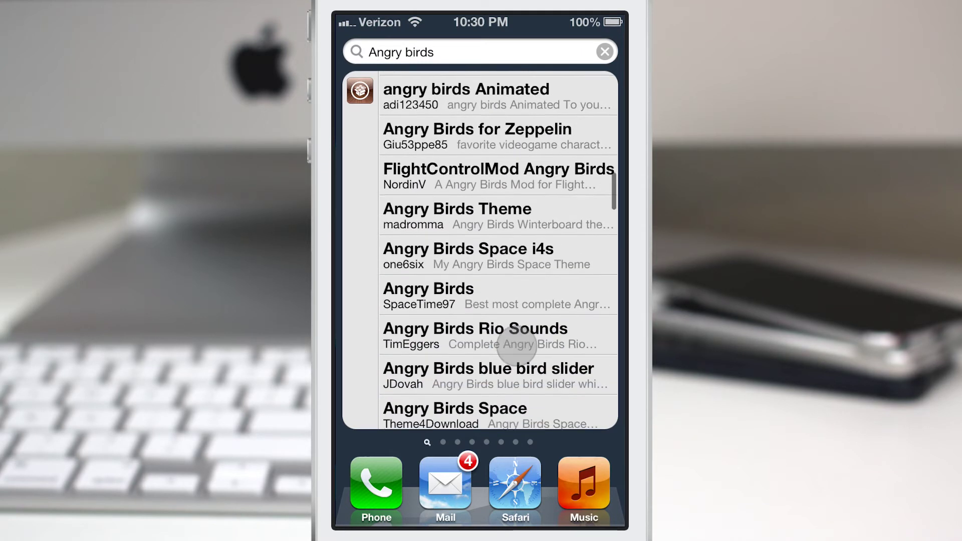
{"action": "scroll", "coordinate": [517, 346], "scroll_direction": "down", "scroll_amount": 5}
{"action": "scroll", "coordinate": [517, 346], "scroll_direction": "down", "scroll_amount": 5}
{"action": "scroll", "coordinate": [516, 318], "scroll_direction": "down", "scroll_amount": 5}
{"action": "scroll", "coordinate": [516, 318], "scroll_direction": "down", "scroll_amount": 5}
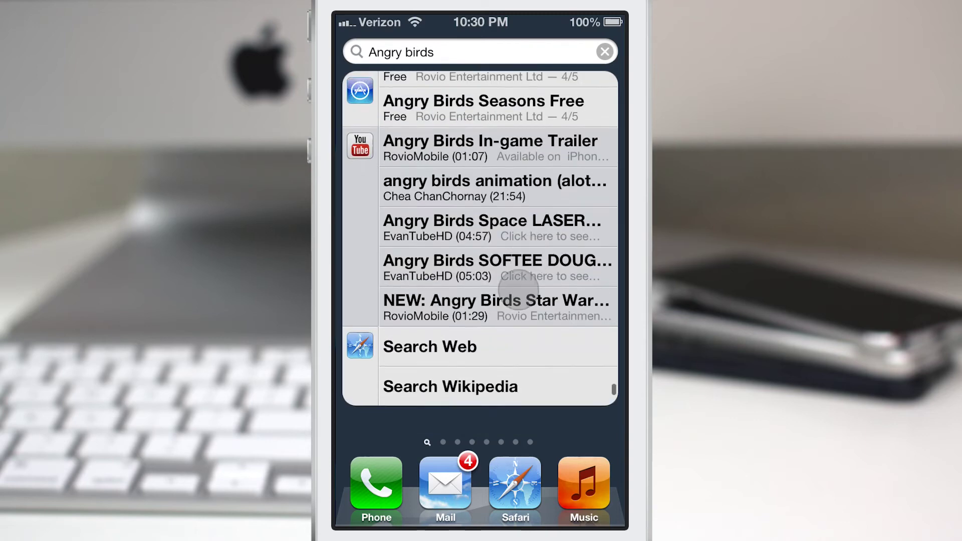
{"action": "scroll", "coordinate": [518, 288], "scroll_direction": "up", "scroll_amount": 3}
{"action": "scroll", "coordinate": [517, 288], "scroll_direction": "up", "scroll_amount": 3}
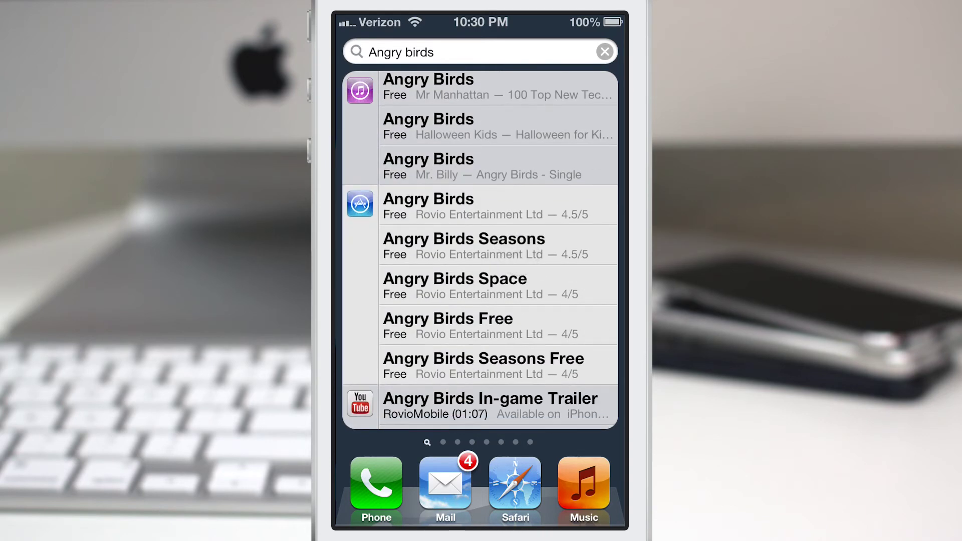
{"action": "scroll", "coordinate": [480, 354], "scroll_direction": "up", "scroll_amount": 5}
{"action": "scroll", "coordinate": [481, 353], "scroll_direction": "up", "scroll_amount": 5}
{"action": "scroll", "coordinate": [480, 353], "scroll_direction": "up", "scroll_amount": 5}
{"action": "scroll", "coordinate": [480, 353], "scroll_direction": "up", "scroll_amount": 5}
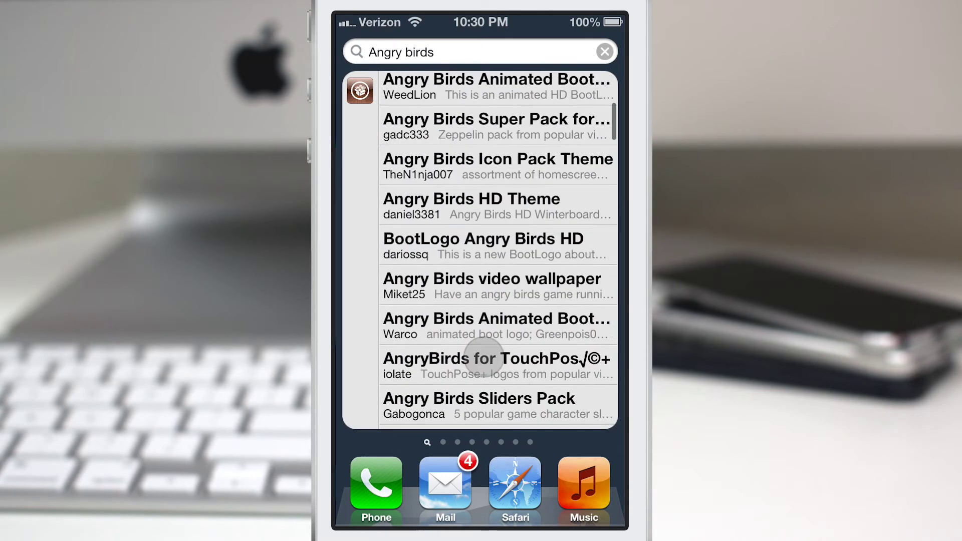
{"action": "scroll", "coordinate": [481, 354], "scroll_direction": "up", "scroll_amount": 5}
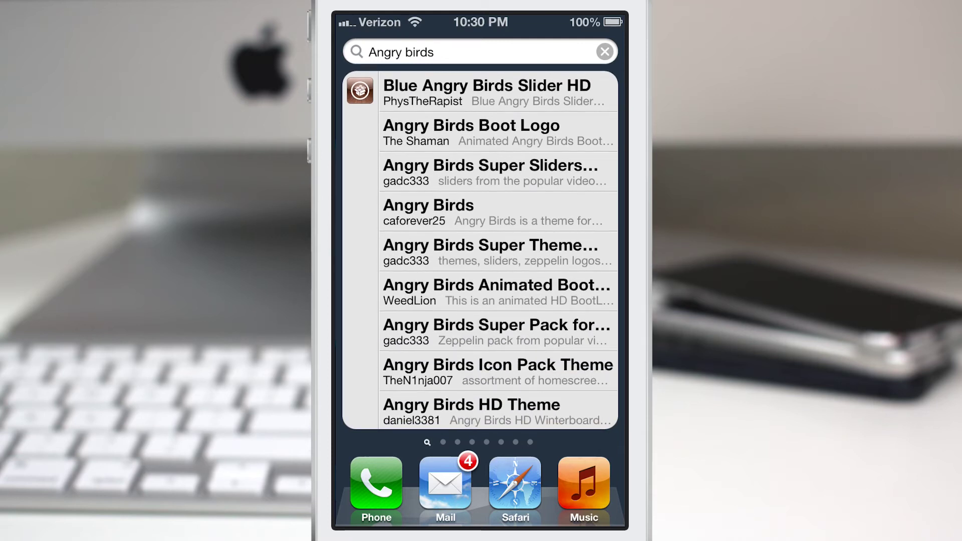
{"action": "scroll", "coordinate": [481, 250], "scroll_direction": "down", "scroll_amount": 10}
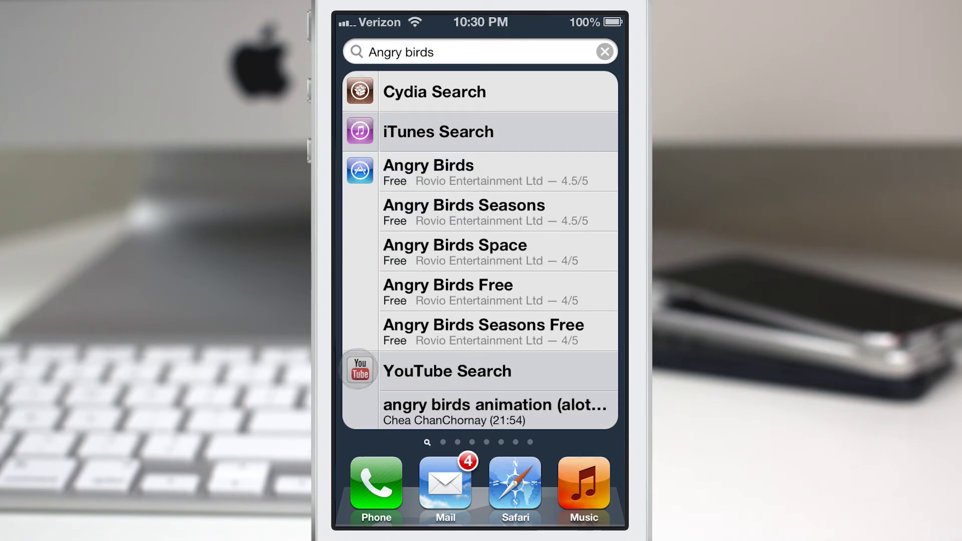
{"action": "mouse_move", "coordinate": [527, 329]}
{"action": "left_mouse_down"}
{"action": "mouse_move", "coordinate": [532, 268]}
{"action": "mouse_move", "coordinate": [532, 312]}
{"action": "left_mouse_up"}
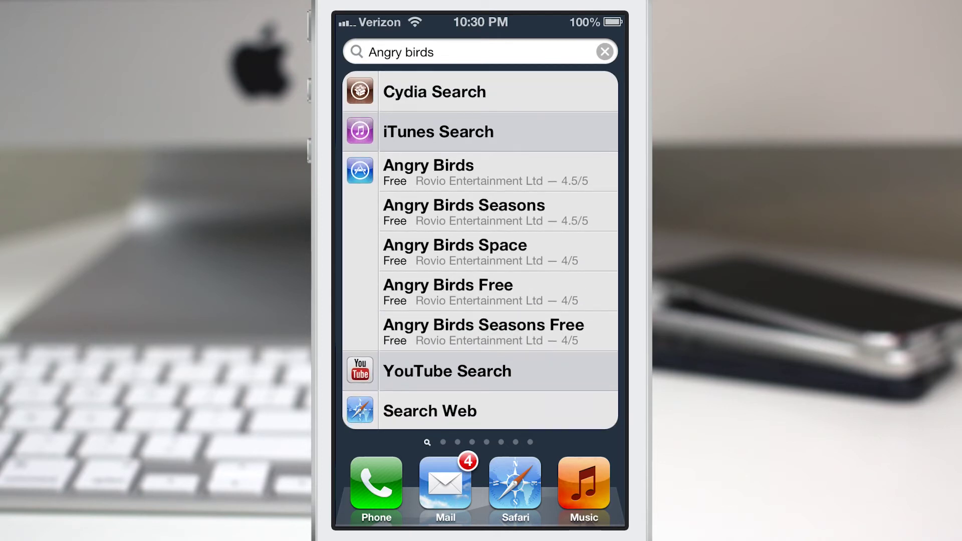
From the home screen, turn Collapse by Default ON in the SearchLoader preferences.
{"action": "left_click_drag", "start_coordinate": [571, 360], "coordinate": [387, 365]}
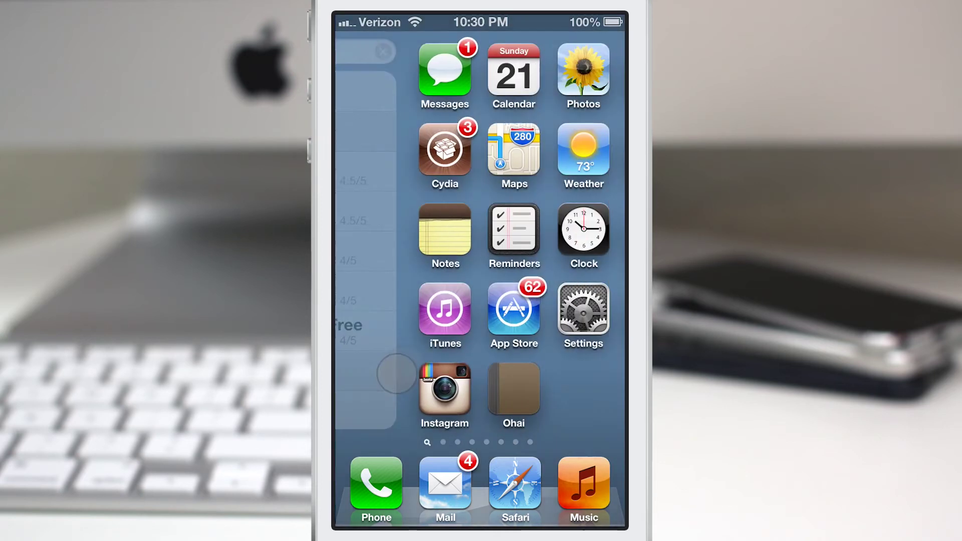
{"action": "left_click", "coordinate": [515, 308]}
{"action": "left_click", "coordinate": [572, 134]}
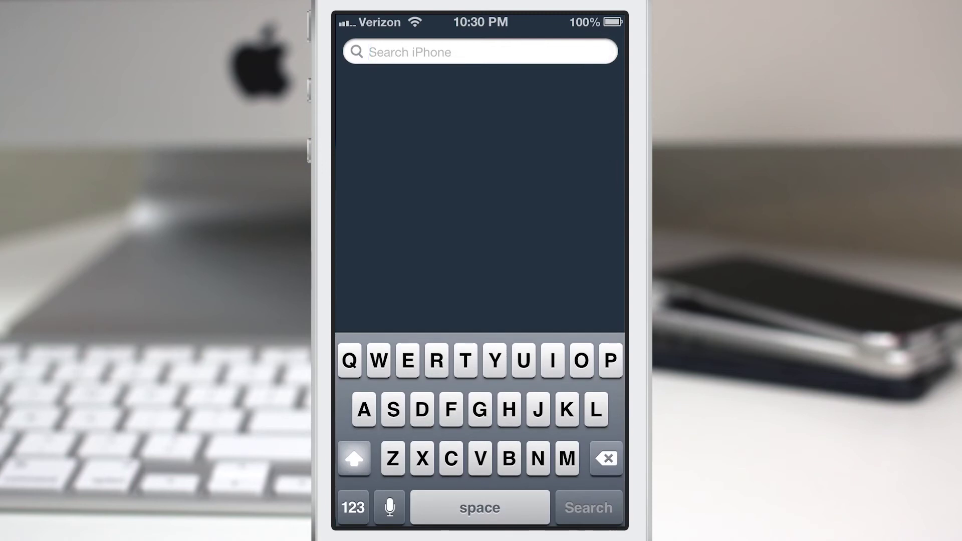
{"action": "type", "text": "Ang"}
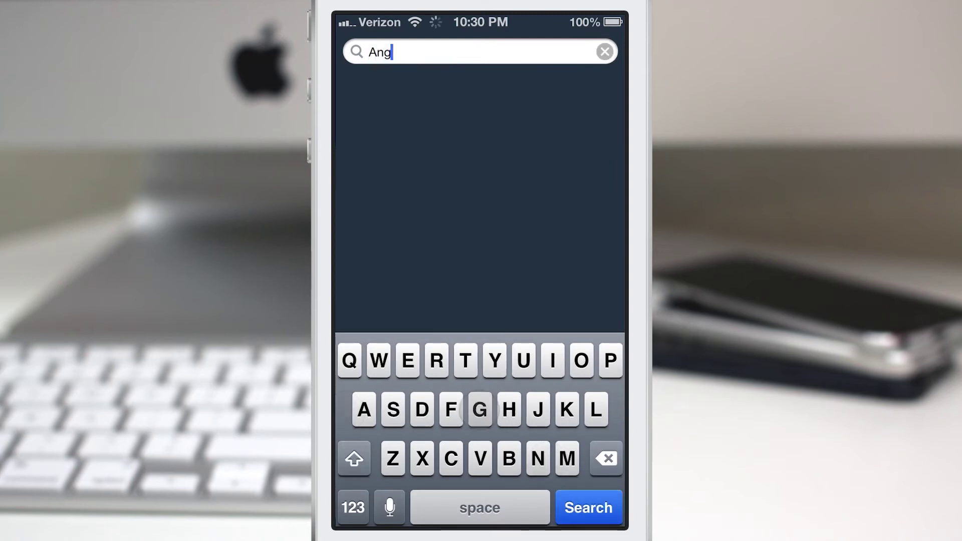
{"action": "type", "text": "ry bird"}
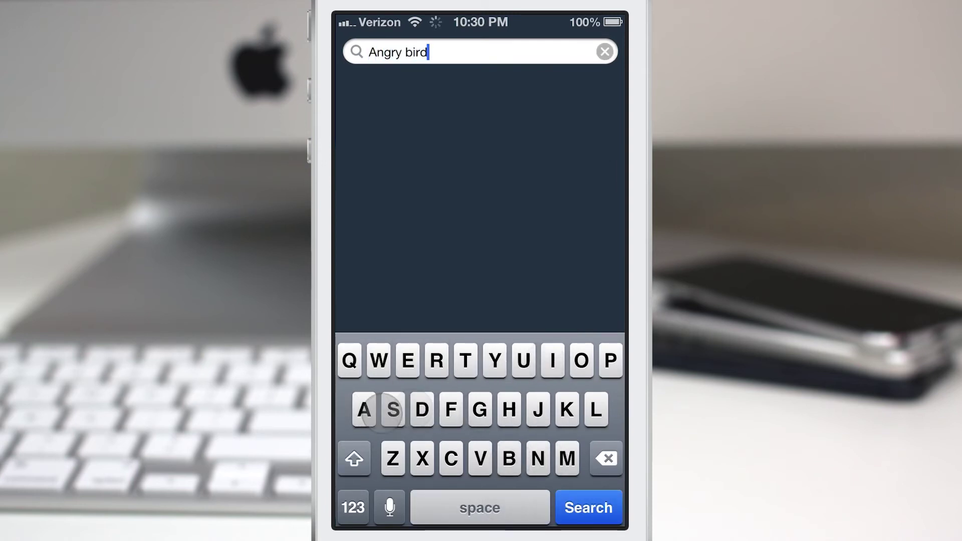
{"action": "type", "text": "s"}
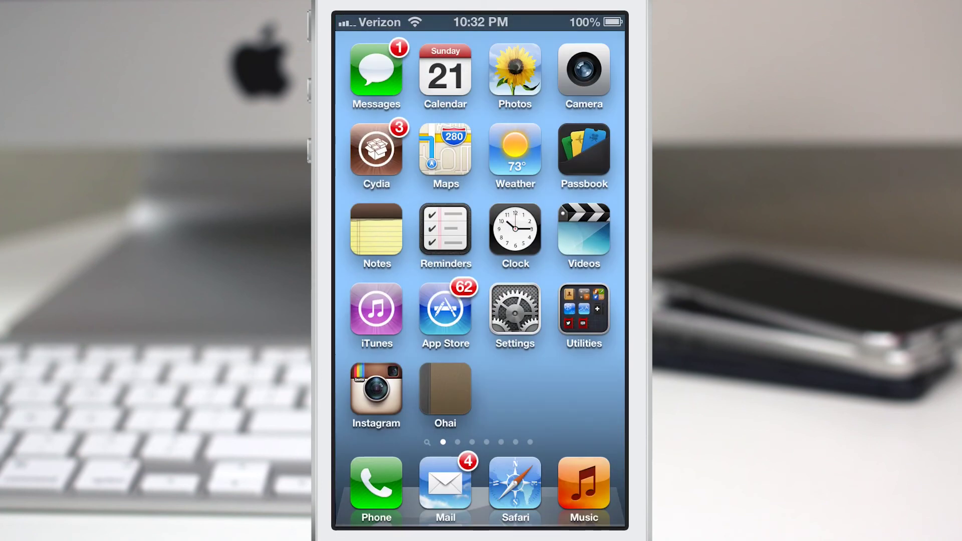
{"action": "type", "text": "A"}
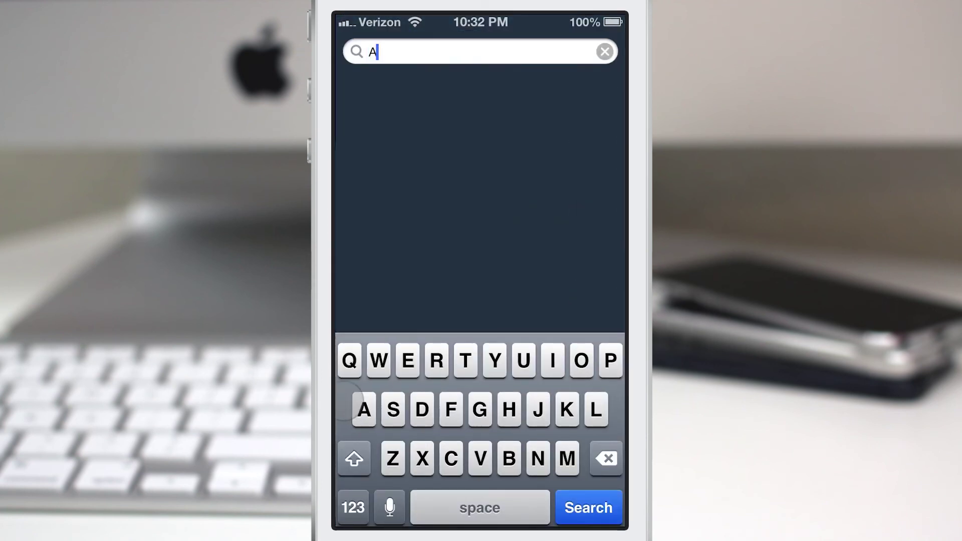
{"action": "type", "text": "ngry b"}
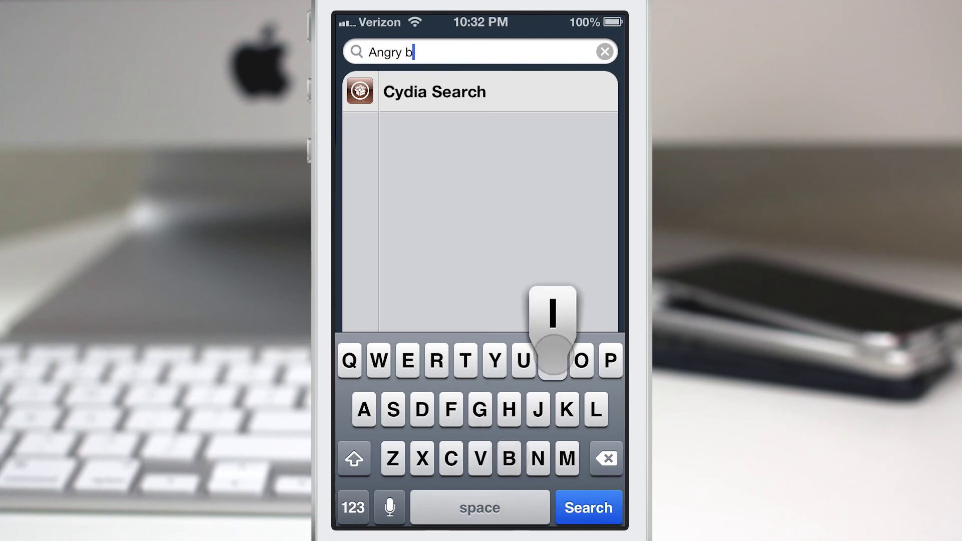
{"action": "type", "text": "ird"}
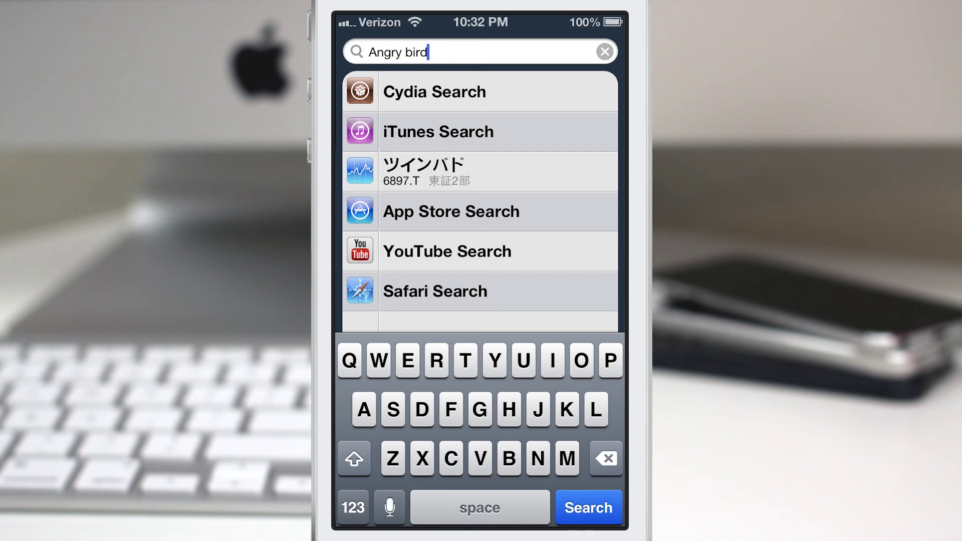
{"action": "scroll", "coordinate": [480, 248], "scroll_direction": "up", "scroll_amount": 1}
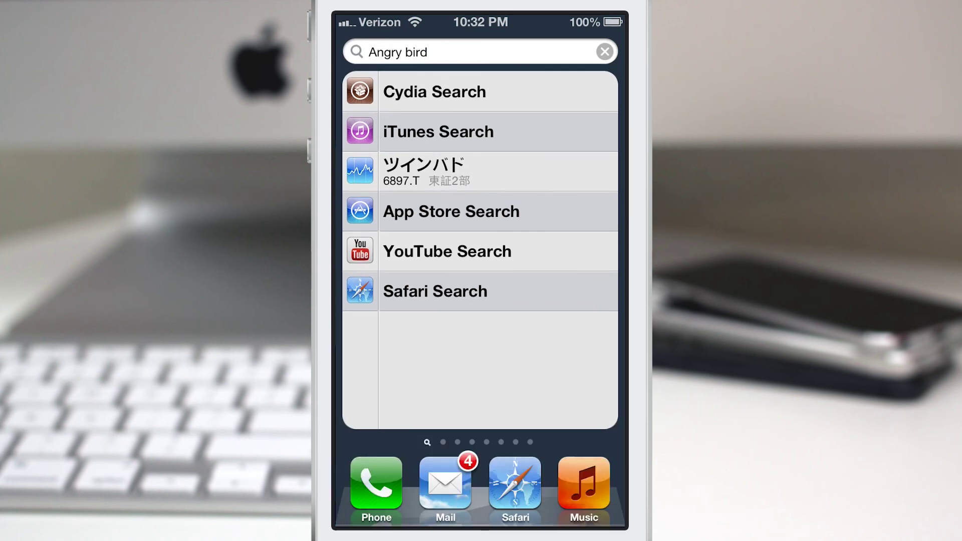
Swipe back from the collapsed Angry bird results to the home screen.
{"action": "left_click_drag", "start_coordinate": [571, 249], "coordinate": [376, 249]}
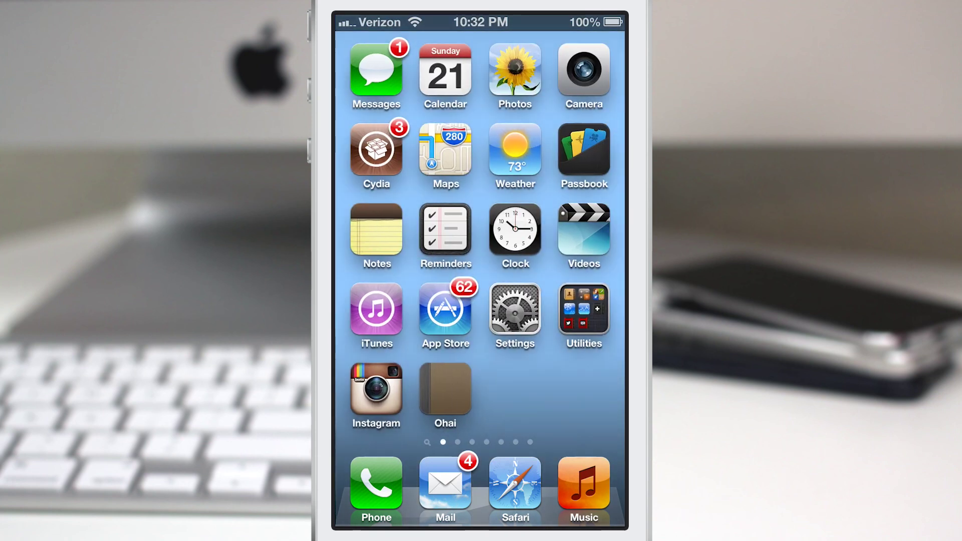
Launch Cydia from the home screen.
{"action": "left_click", "coordinate": [445, 310]}
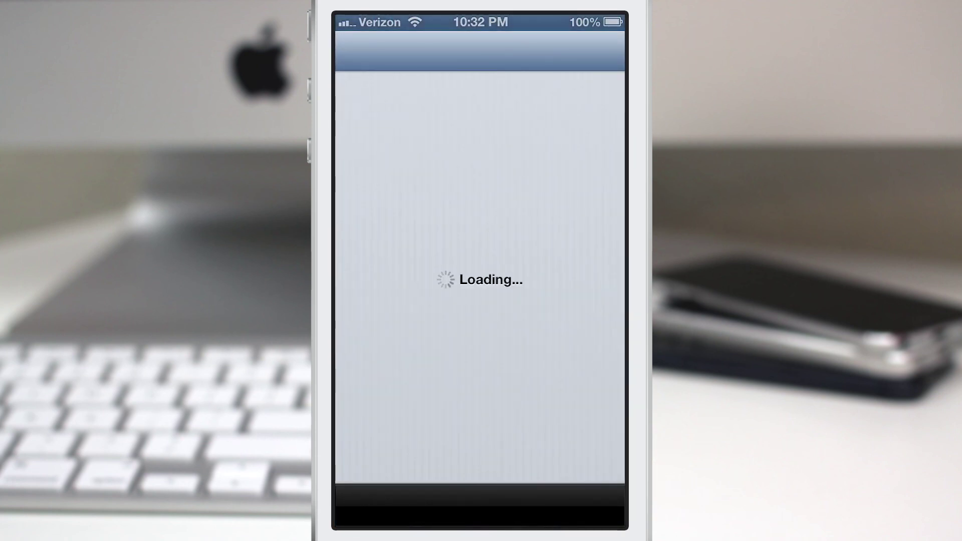